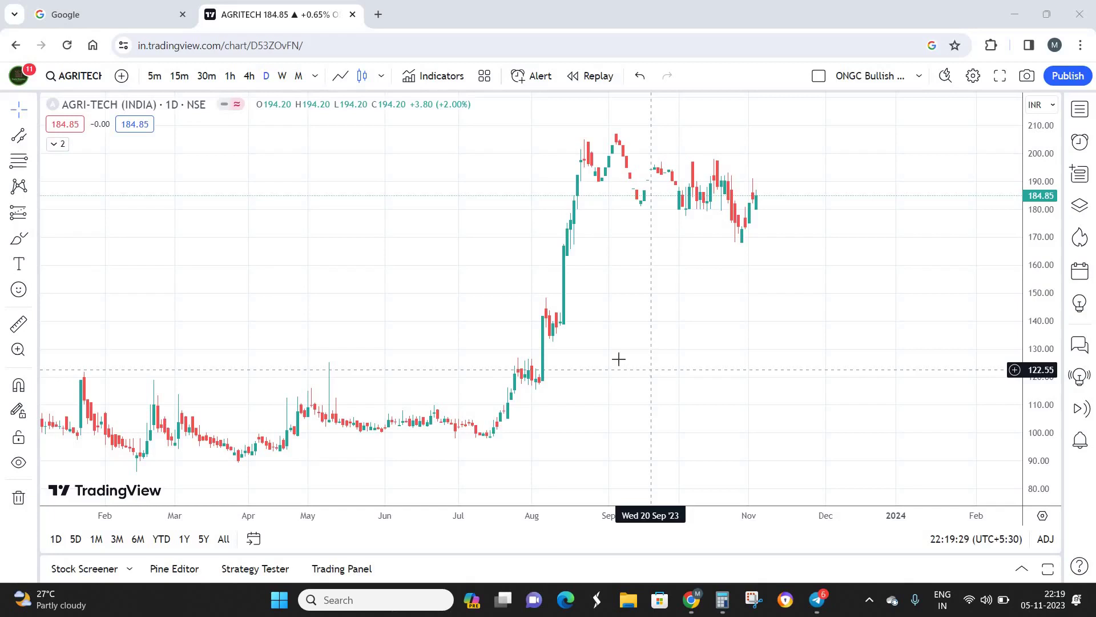
Zoom out and pan back to show AGRI-TECH's 2022 March spike and mid-year low
{"action": "scroll", "coordinate": [240, 301], "scroll_direction": "down", "scroll_amount": 3}
{"action": "scroll", "coordinate": [708, 285], "scroll_direction": "left", "scroll_amount": 10}
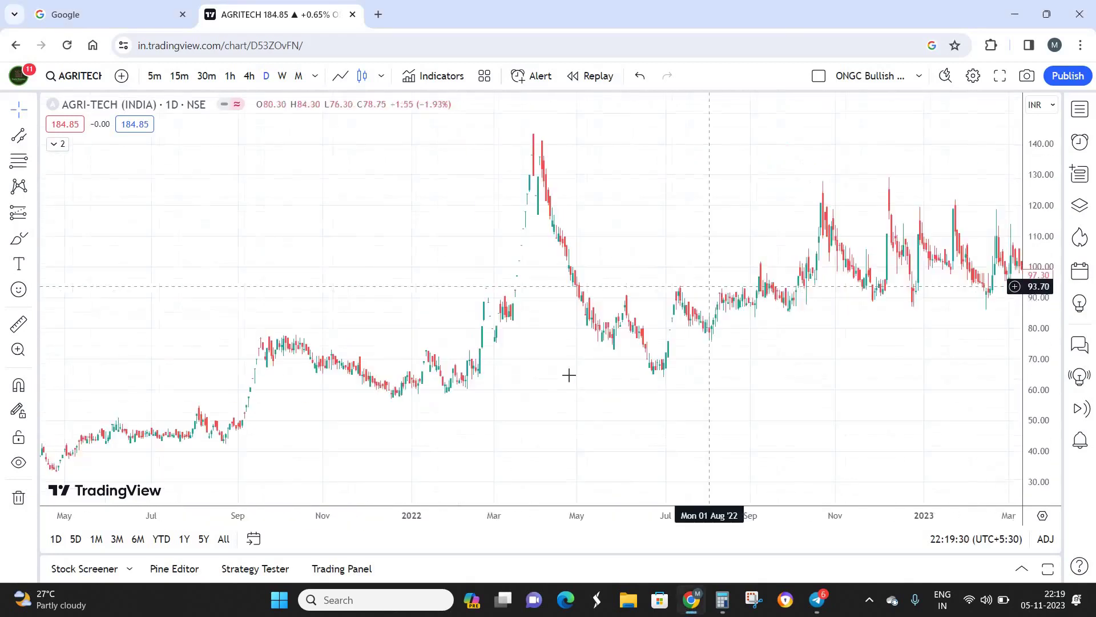
{"action": "scroll", "coordinate": [398, 350], "scroll_direction": "up", "scroll_amount": 2}
{"action": "scroll", "coordinate": [418, 364], "scroll_direction": "up", "scroll_amount": 3}
{"action": "scroll", "coordinate": [314, 360], "scroll_direction": "left", "scroll_amount": 4}
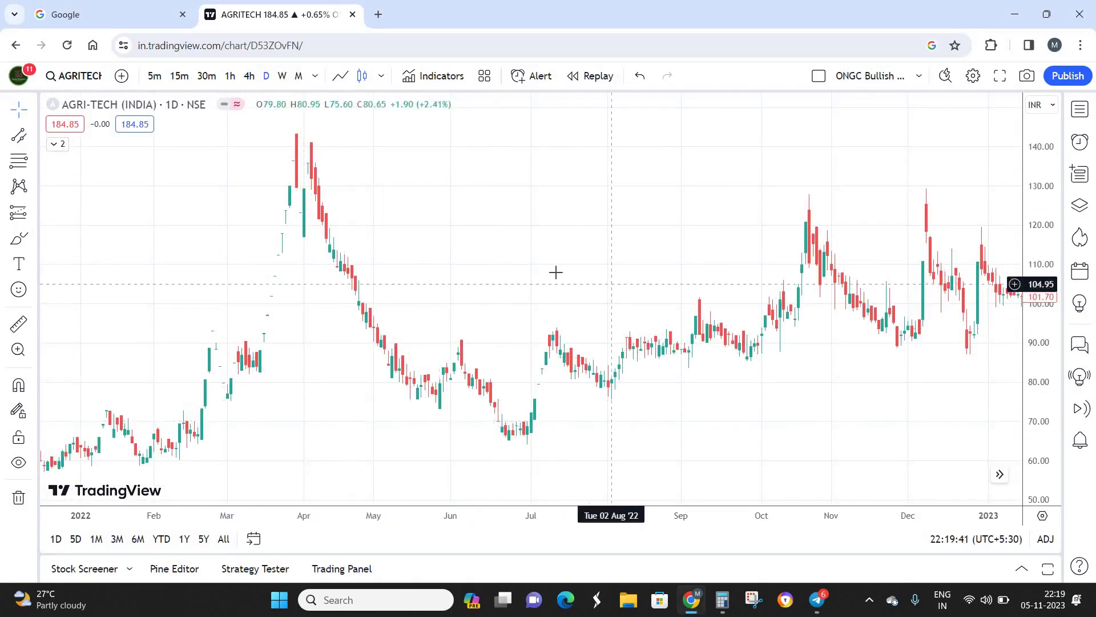
{"action": "scroll", "coordinate": [215, 398], "scroll_direction": "right", "scroll_amount": 10}
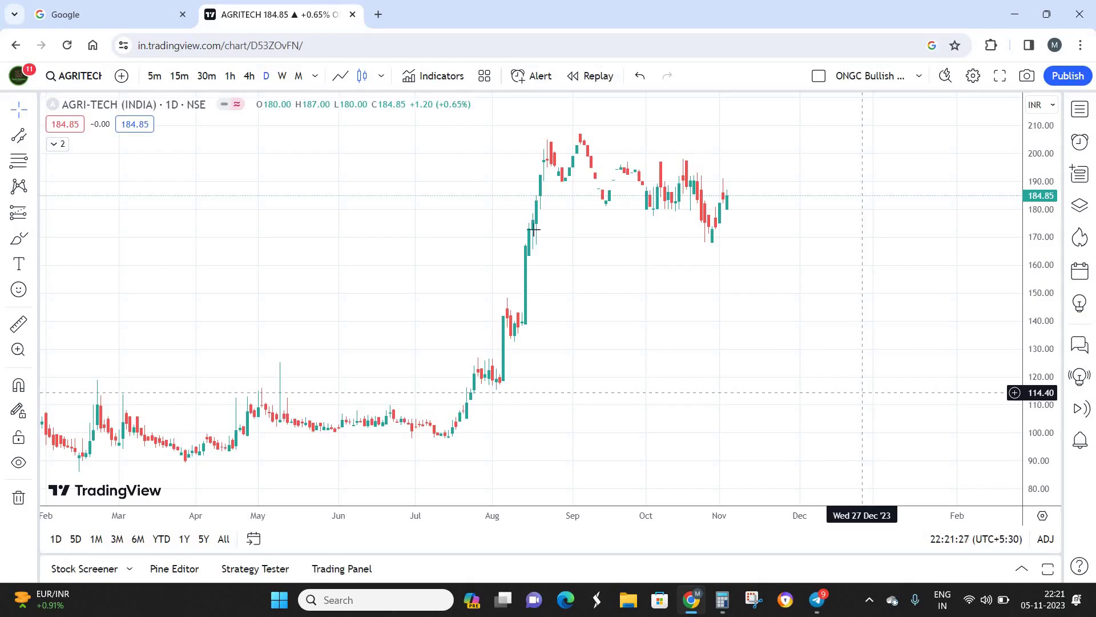
Draw a trend line along the August 2023 rally from about 132 up to 209.60
{"action": "left_click_drag", "start_coordinate": [619, 294], "coordinate": [668, 301]}
{"action": "scroll", "coordinate": [573, 293], "scroll_direction": "up", "scroll_amount": 2}
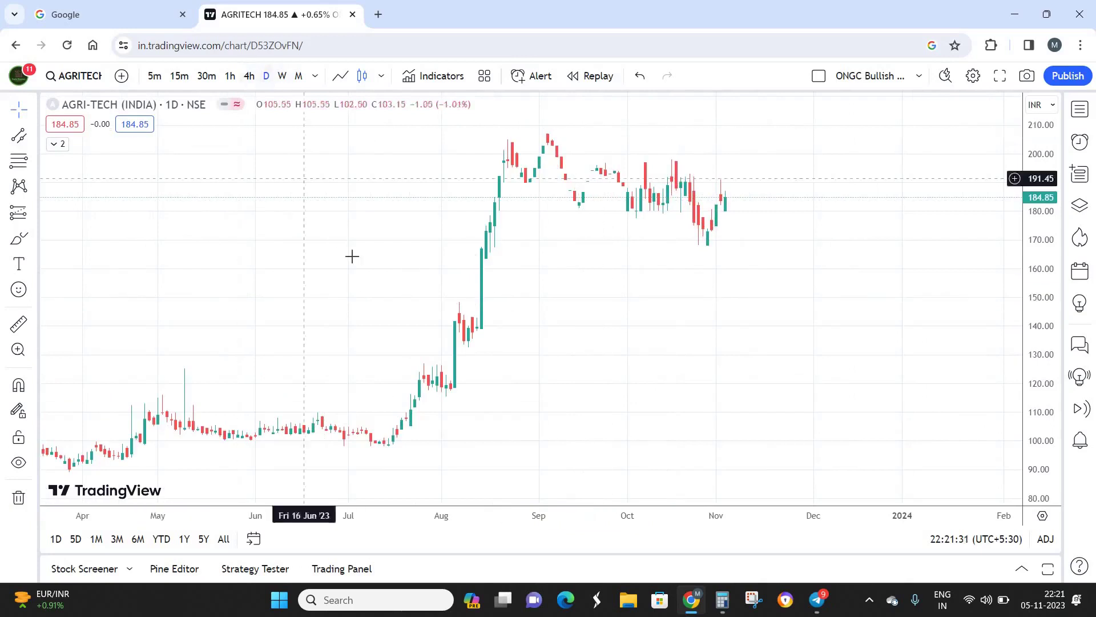
{"action": "left_click", "coordinate": [35, 137]}
{"action": "left_click", "coordinate": [92, 105]}
{"action": "left_click", "coordinate": [468, 349]}
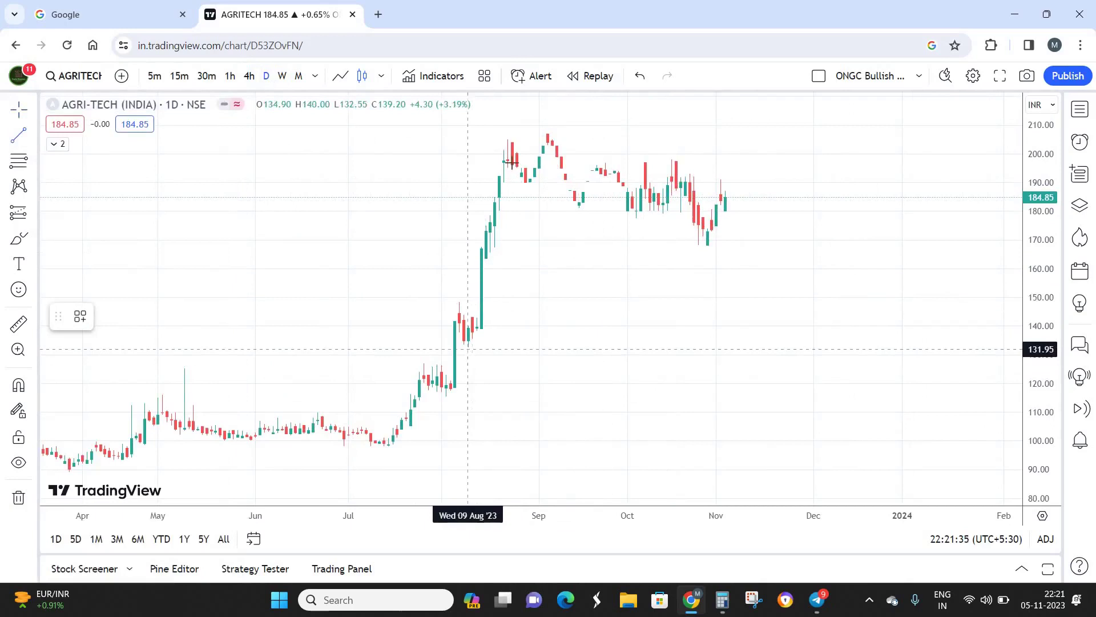
{"action": "left_click", "coordinate": [512, 126]}
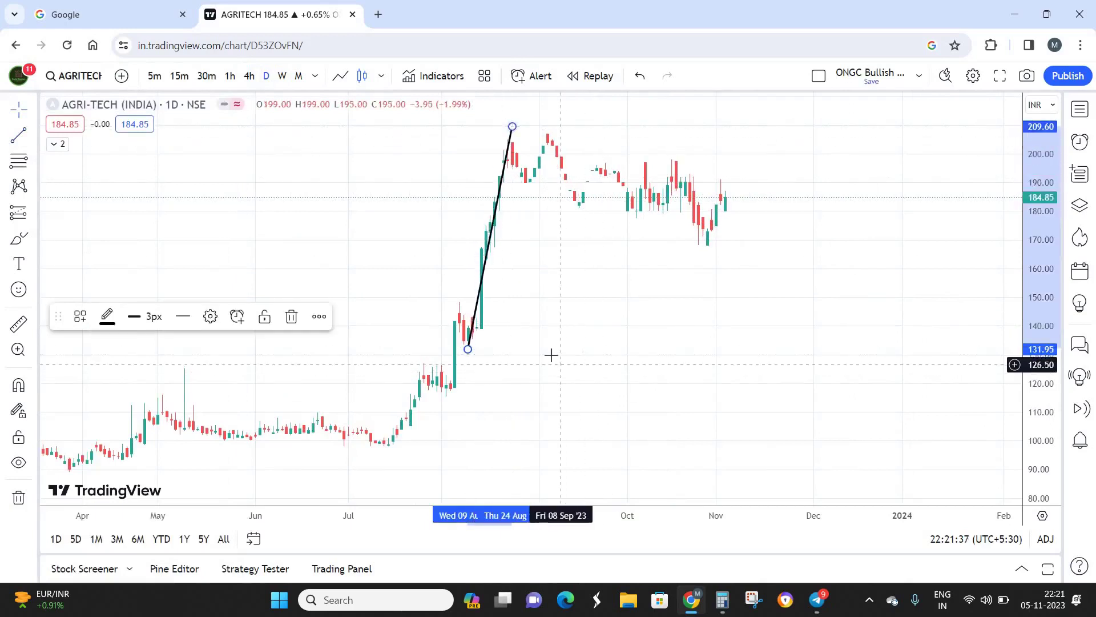
{"action": "left_click", "coordinate": [554, 355]}
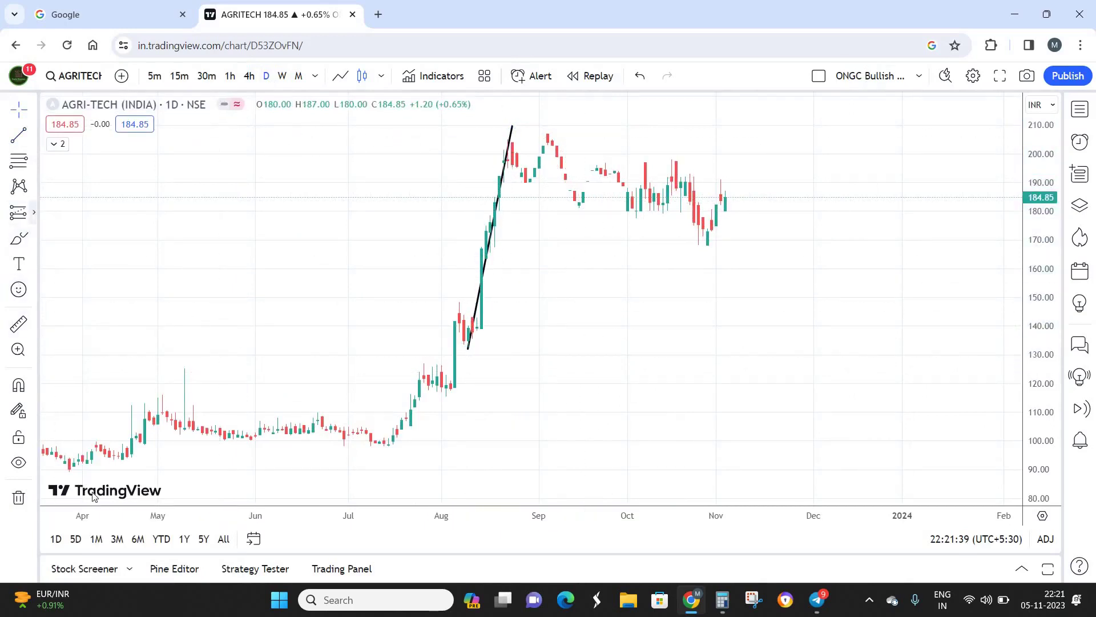
{"action": "left_click", "coordinate": [33, 213]}
{"action": "left_click", "coordinate": [75, 507]}
{"action": "left_click", "coordinate": [601, 348]}
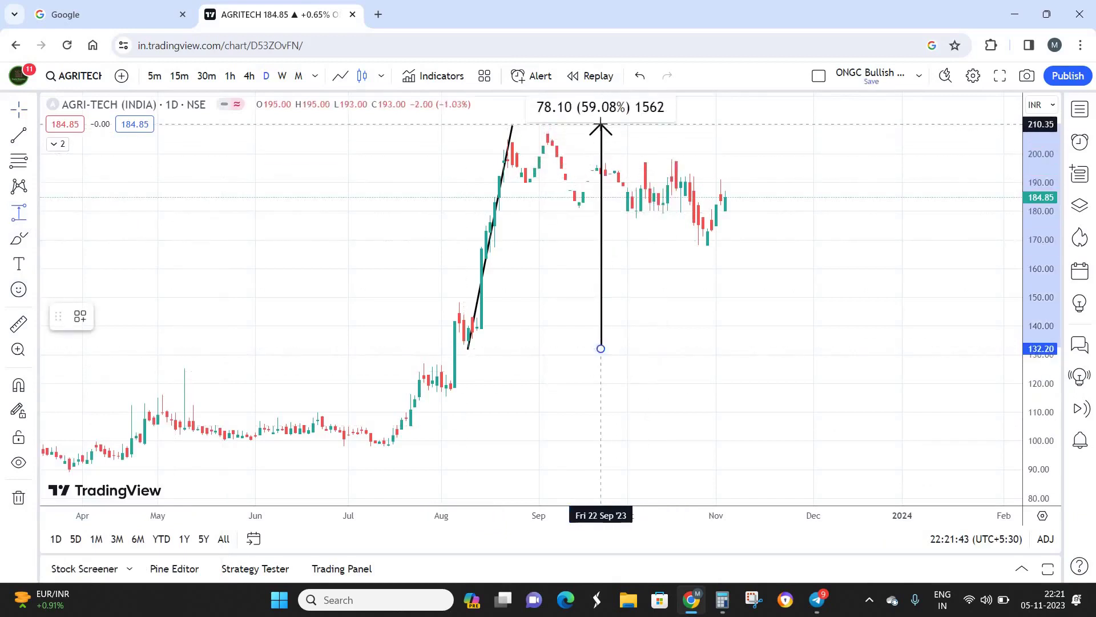
{"action": "left_click", "coordinate": [601, 124]}
{"action": "key", "text": "Delete"}
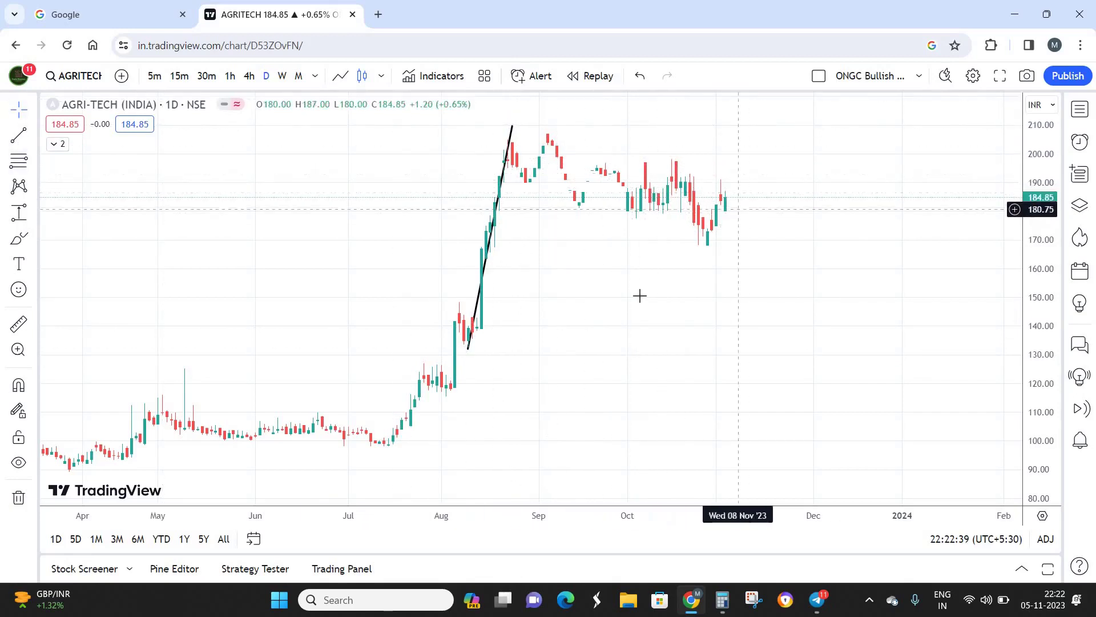
Draw a descending parallel channel from the 210 peak around the September–November candles
{"action": "left_click", "coordinate": [33, 137]}
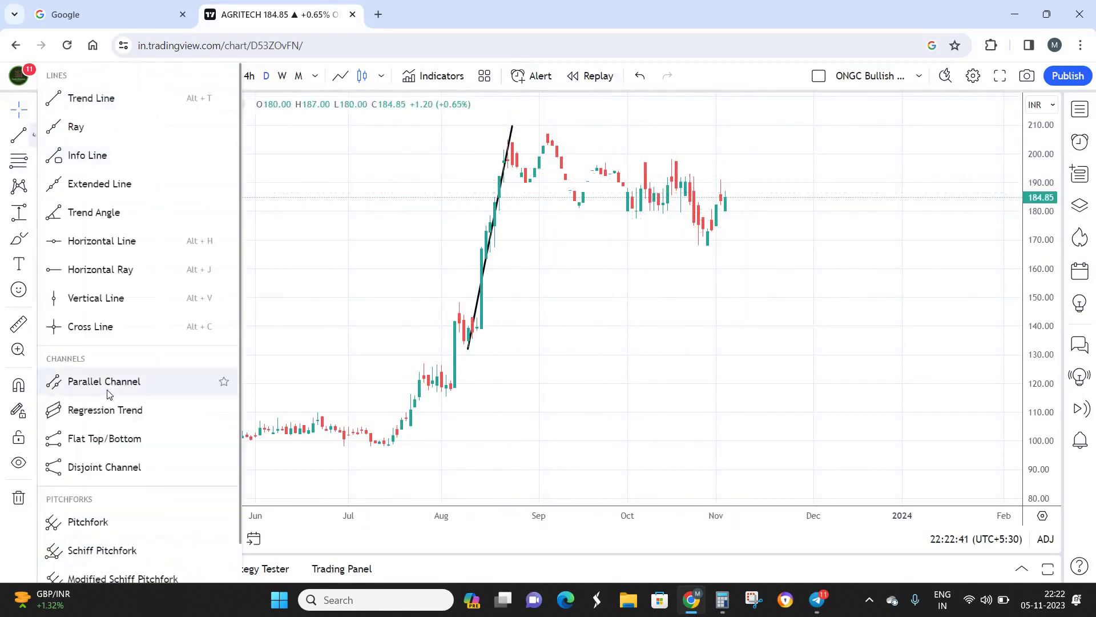
{"action": "left_click", "coordinate": [512, 127]}
{"action": "left_click", "coordinate": [769, 192]}
{"action": "left_click", "coordinate": [558, 223]}
{"action": "left_click", "coordinate": [566, 306]}
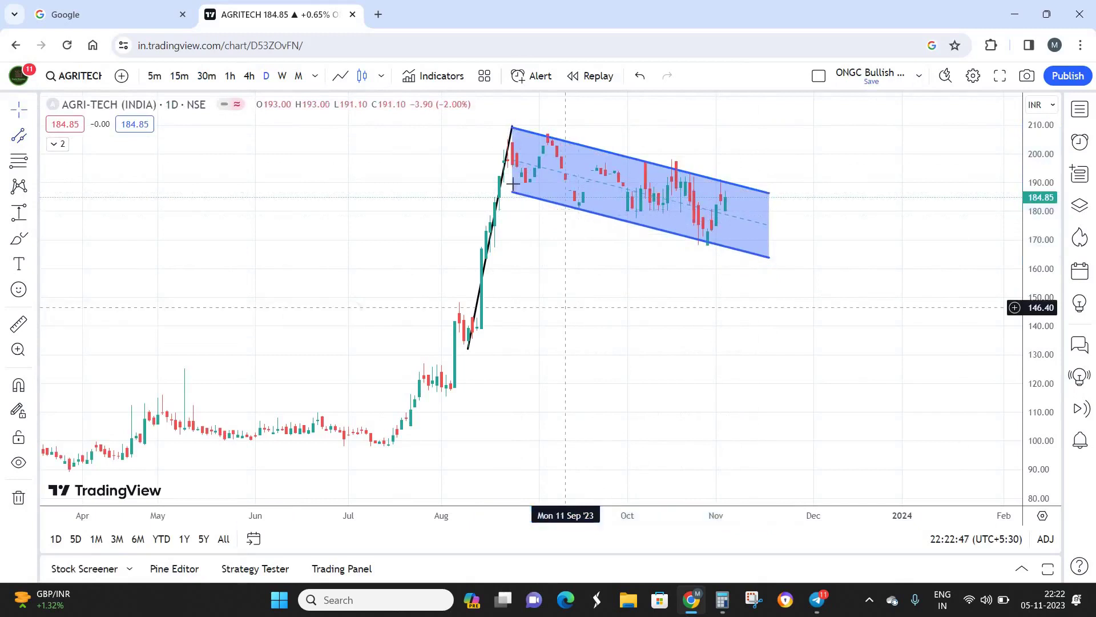
{"action": "scroll", "coordinate": [566, 306], "scroll_direction": "up", "scroll_amount": 1}
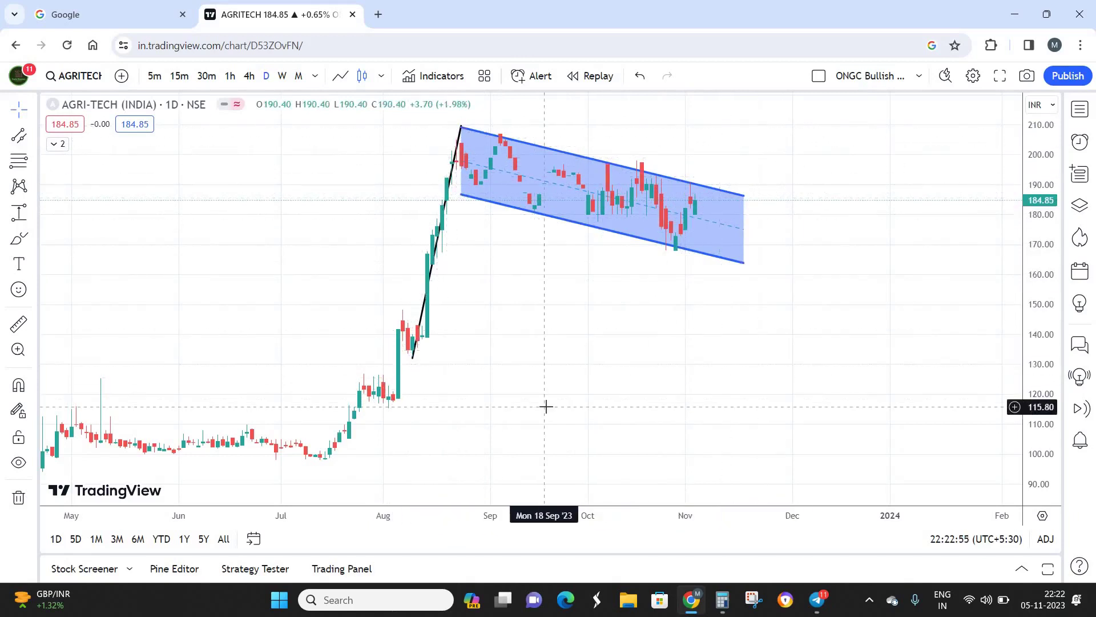
{"action": "scroll", "coordinate": [548, 404], "scroll_direction": "down", "scroll_amount": 2}
{"action": "scroll", "coordinate": [685, 383], "scroll_direction": "up", "scroll_amount": 2}
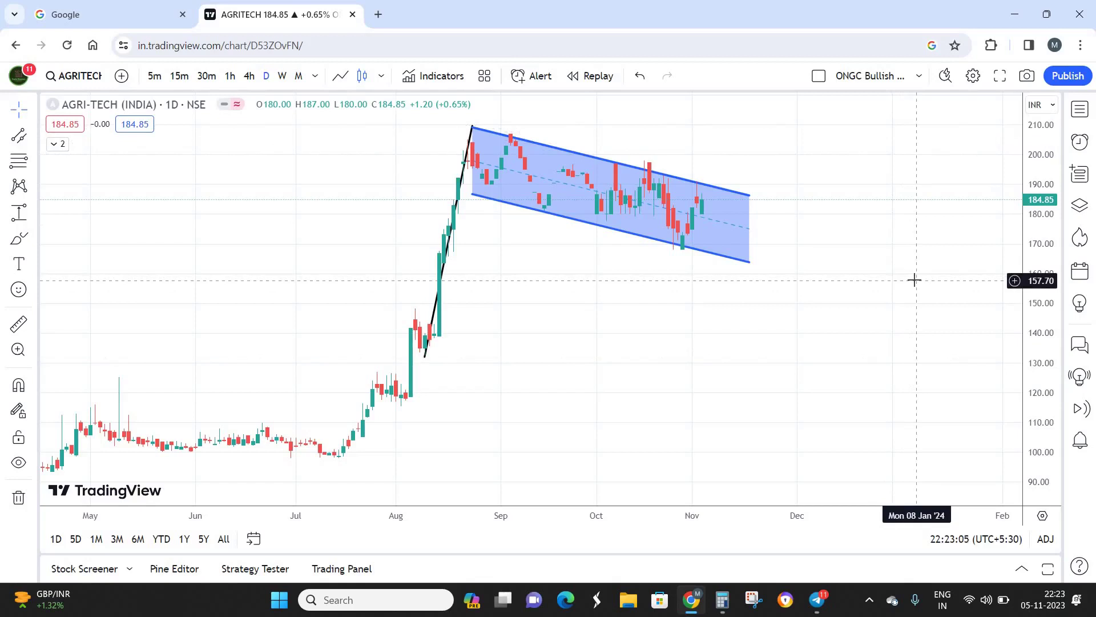
Re-measure the pole up to 210, dismiss it, and compress the price scale for headroom
{"action": "left_click", "coordinate": [640, 358]}
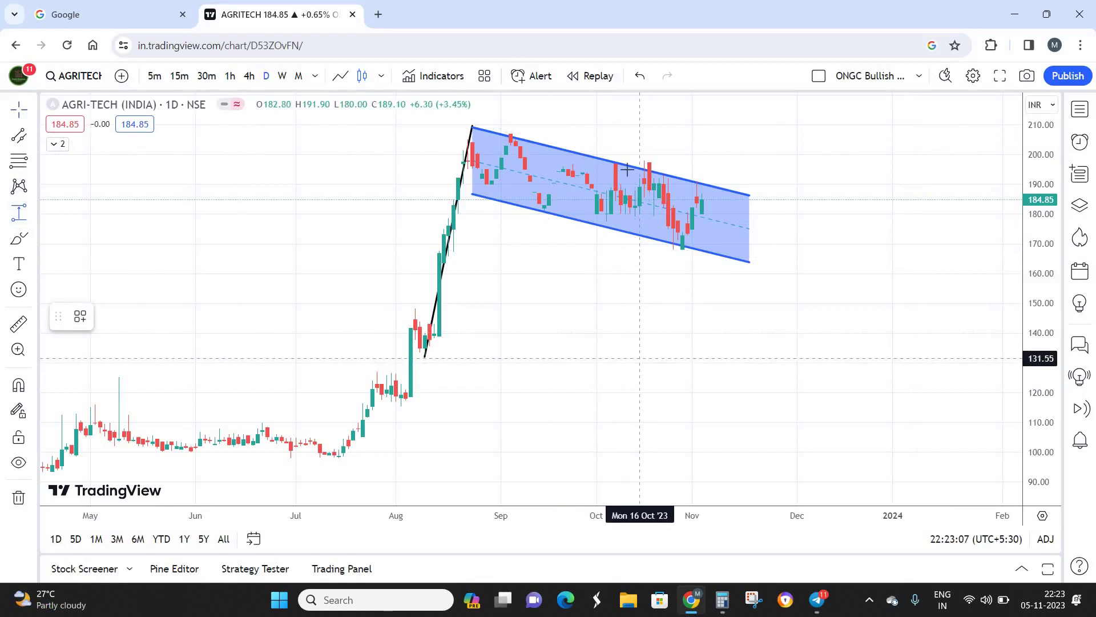
{"action": "left_click", "coordinate": [626, 124]}
{"action": "left_click", "coordinate": [822, 217]}
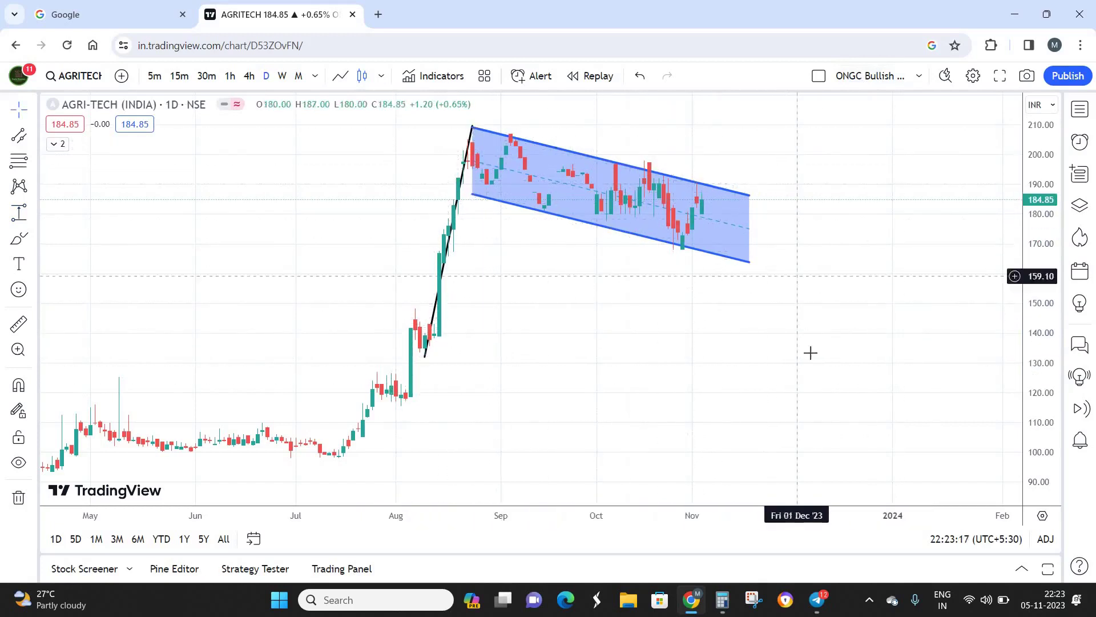
{"action": "left_click_drag", "start_coordinate": [782, 301], "coordinate": [764, 397]}
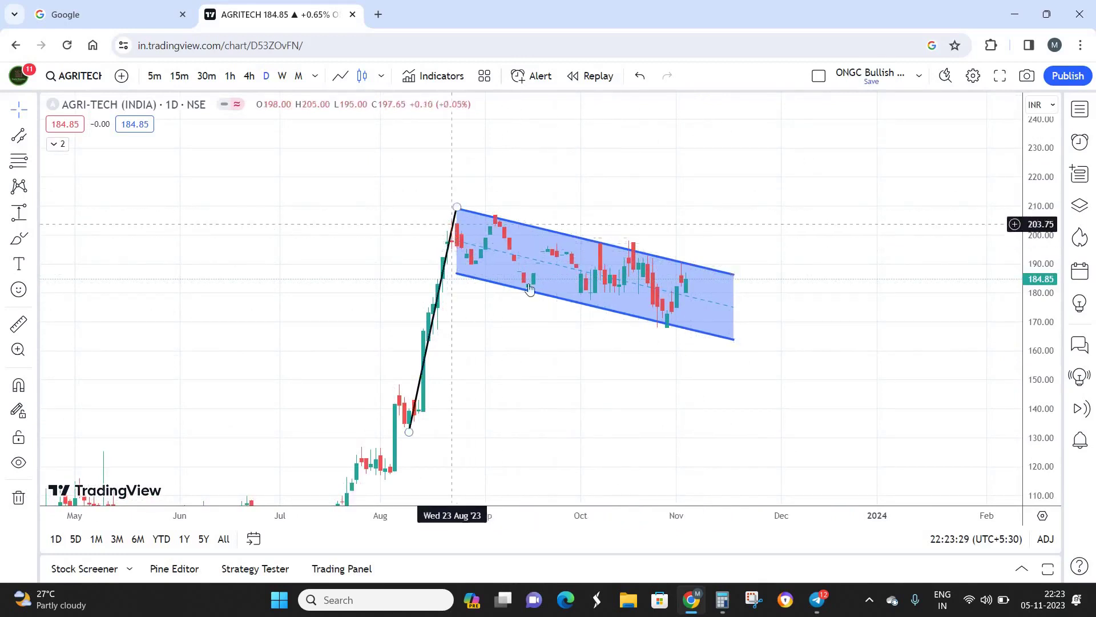
Check the channel selection, then drag the chart left to recentre it on the channel
{"action": "left_click", "coordinate": [685, 297]}
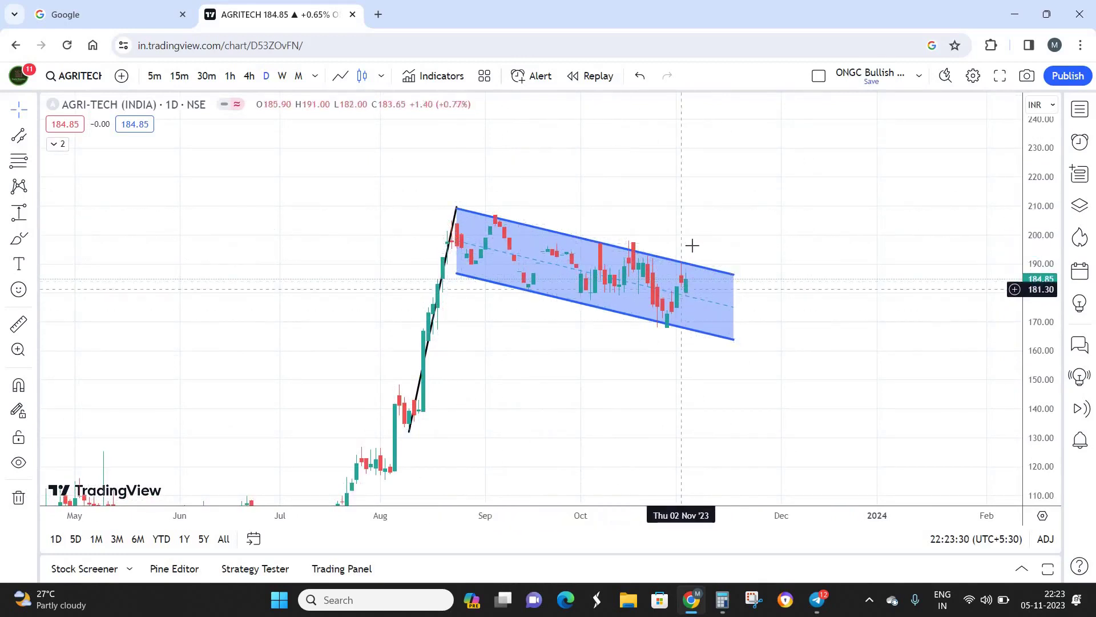
{"action": "left_click", "coordinate": [703, 354]}
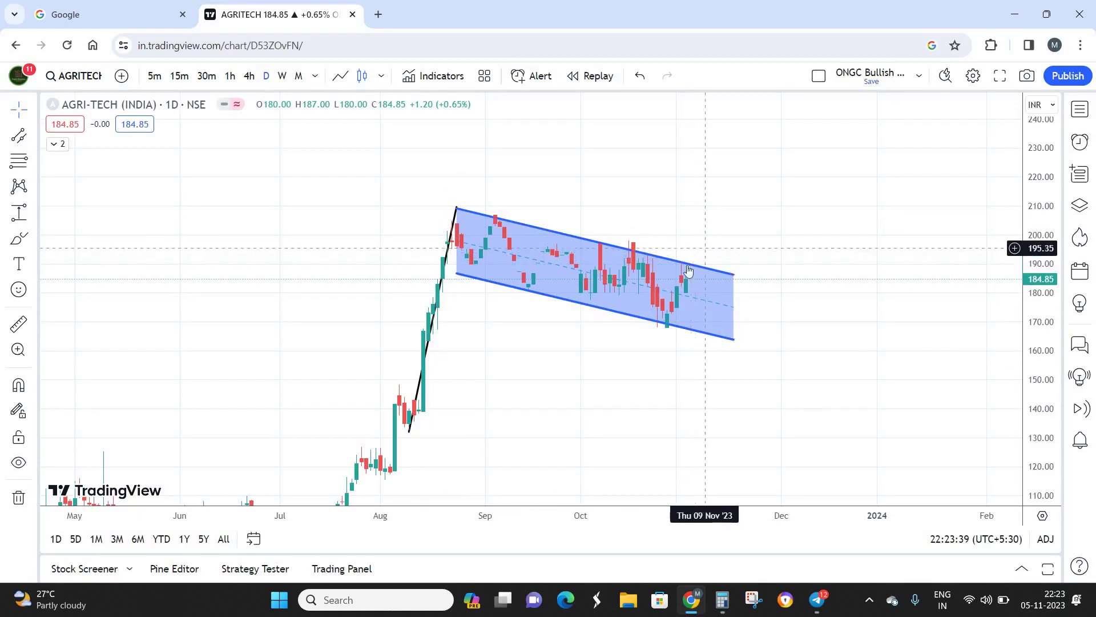
{"action": "left_click", "coordinate": [703, 277]}
{"action": "left_click", "coordinate": [783, 266]}
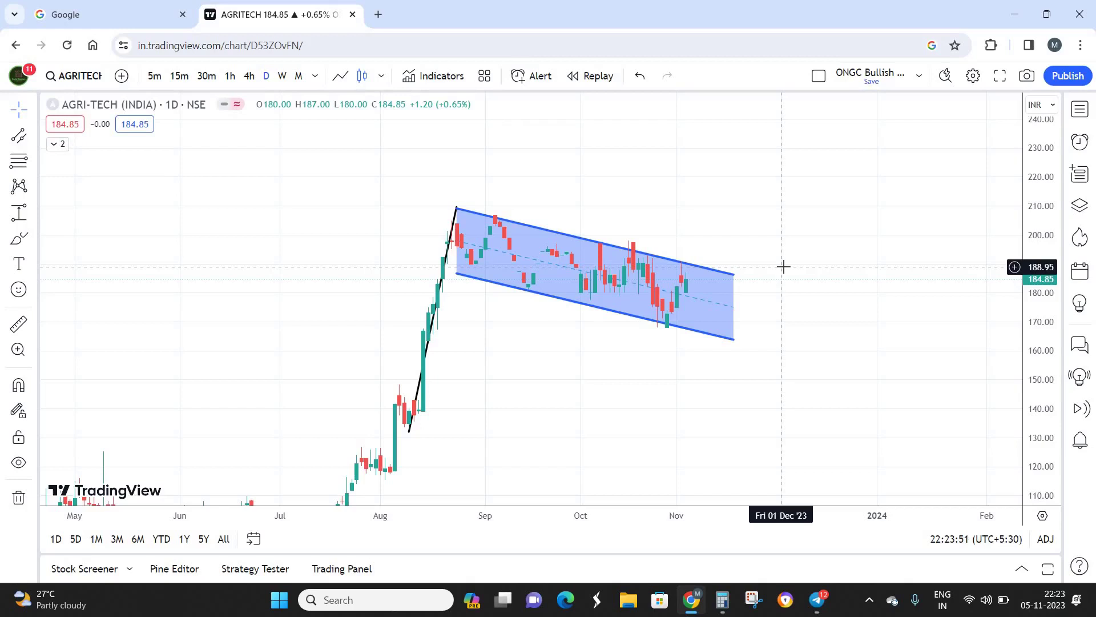
{"action": "left_click_drag", "start_coordinate": [762, 257], "coordinate": [172, 255]}
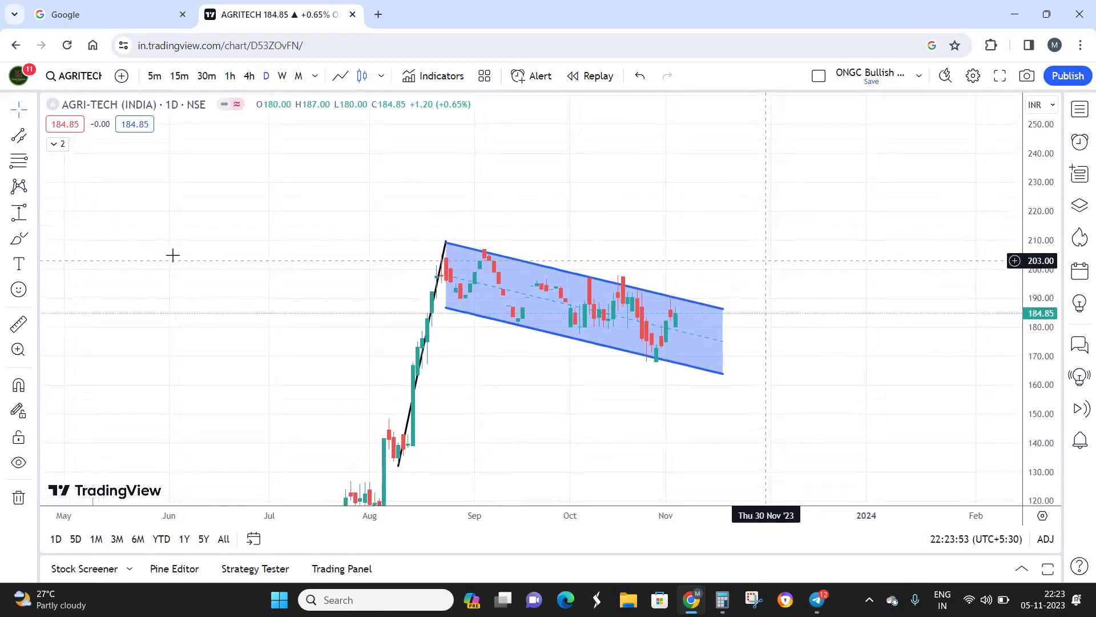
{"action": "left_click", "coordinate": [33, 135]}
Place horizontal levels at 210.15, 230.35 and 260.65, panning up to reach higher prices
{"action": "left_click", "coordinate": [94, 268]}
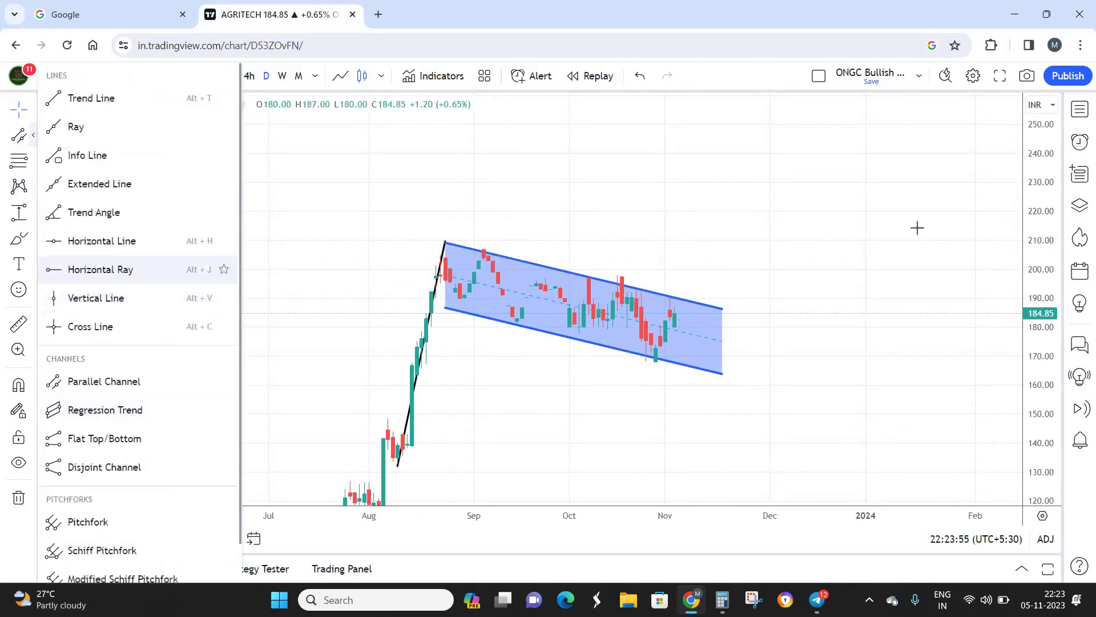
{"action": "left_click", "coordinate": [799, 239]}
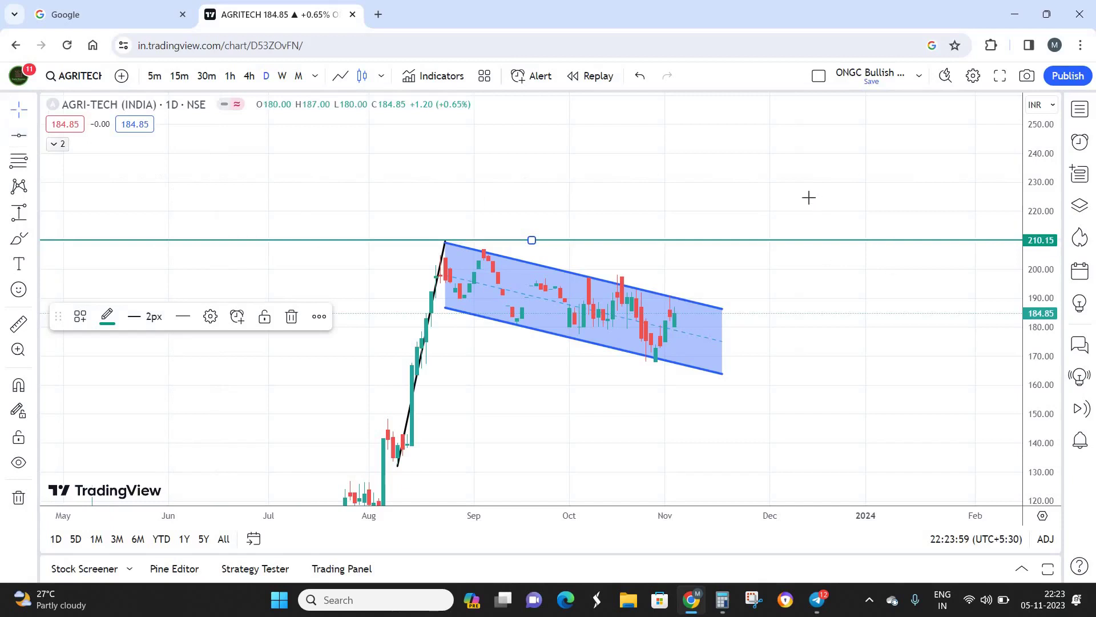
{"action": "left_click", "coordinate": [805, 180]}
{"action": "left_click_drag", "start_coordinate": [779, 339], "coordinate": [778, 373]}
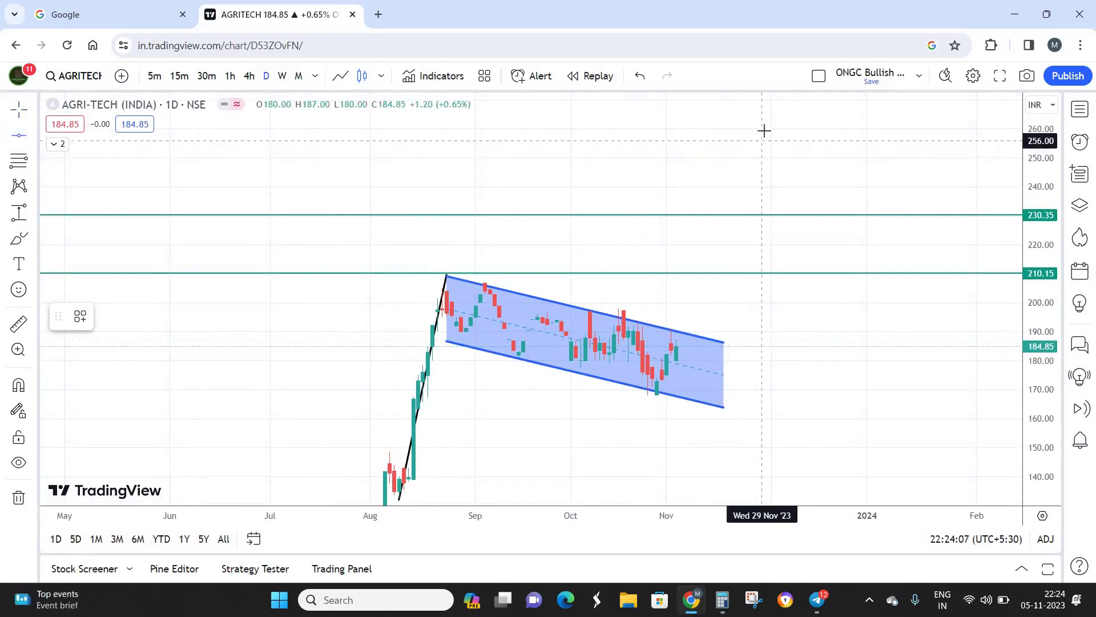
{"action": "left_click", "coordinate": [742, 127]}
Add the 290.50 level, then reset and refit the view so all targets show
{"action": "left_click_drag", "start_coordinate": [735, 214], "coordinate": [726, 294]}
{"action": "left_click", "coordinate": [19, 136]}
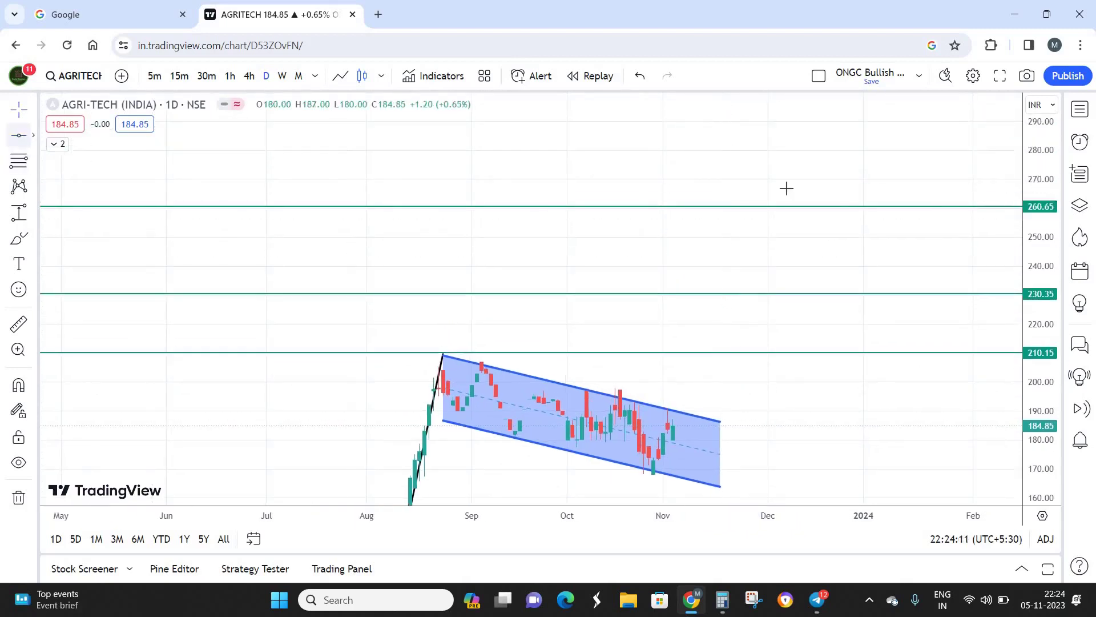
{"action": "left_click", "coordinate": [885, 119]}
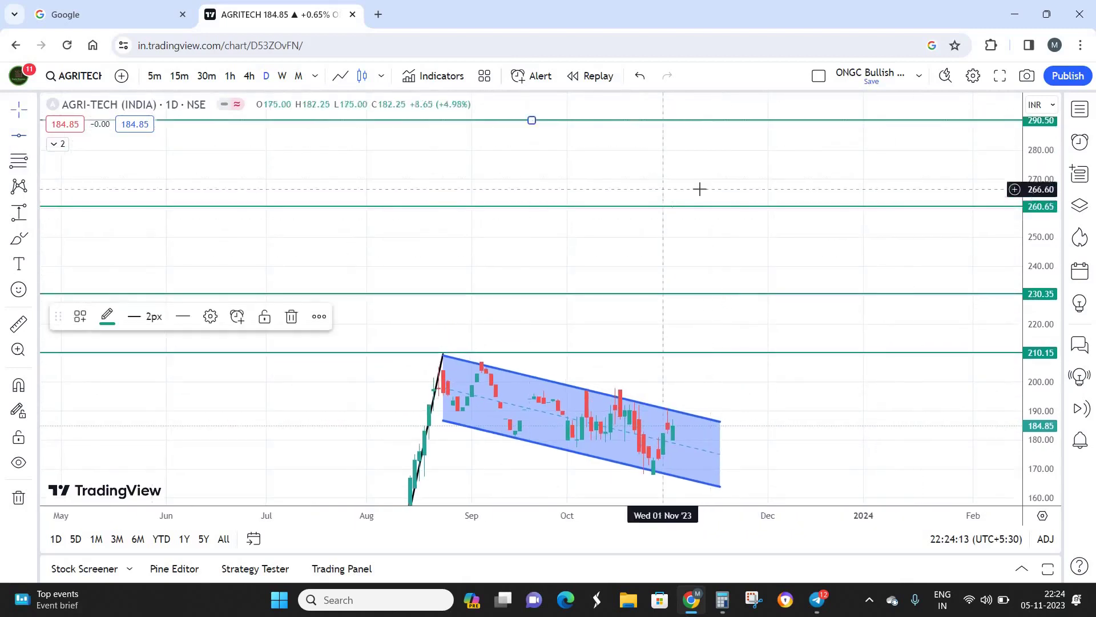
{"action": "left_click_drag", "start_coordinate": [700, 189], "coordinate": [685, 150]}
{"action": "key", "text": "alt+r"}
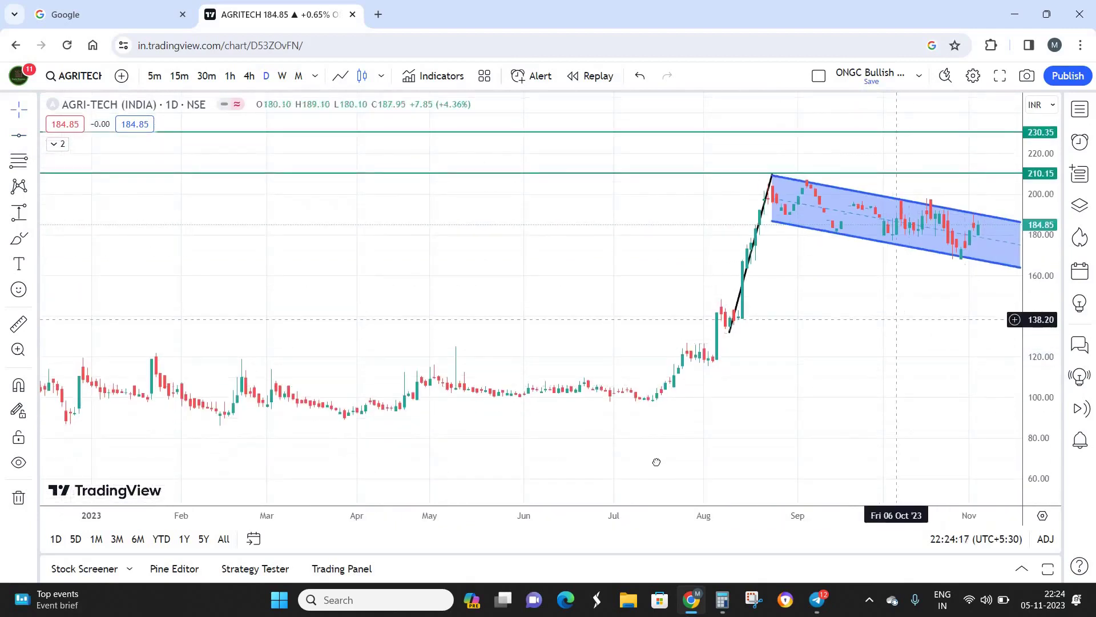
{"action": "scroll", "coordinate": [657, 462], "scroll_direction": "right", "scroll_amount": 5}
{"action": "left_click_drag", "start_coordinate": [650, 444], "coordinate": [703, 399]}
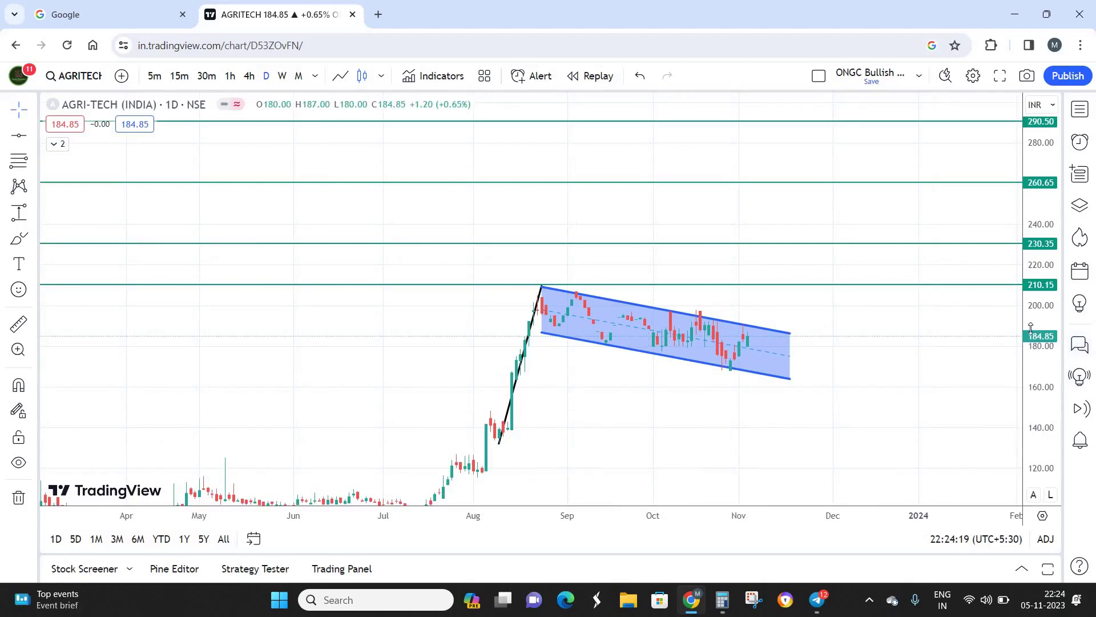
{"action": "scroll", "coordinate": [881, 379], "scroll_direction": "right", "scroll_amount": 3}
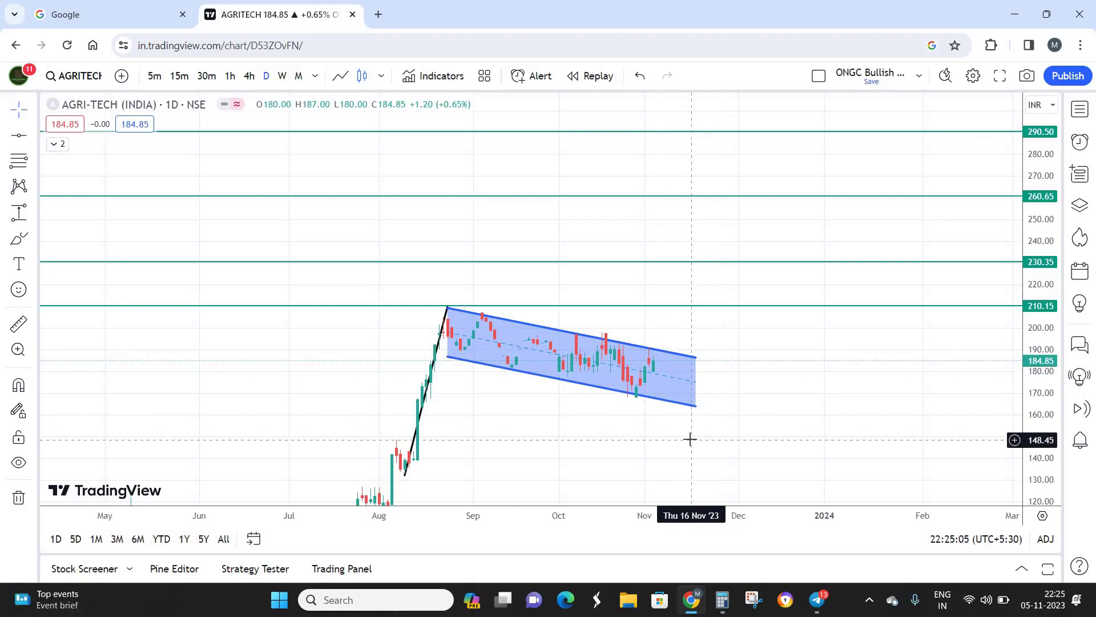
{"action": "left_click", "coordinate": [636, 394]}
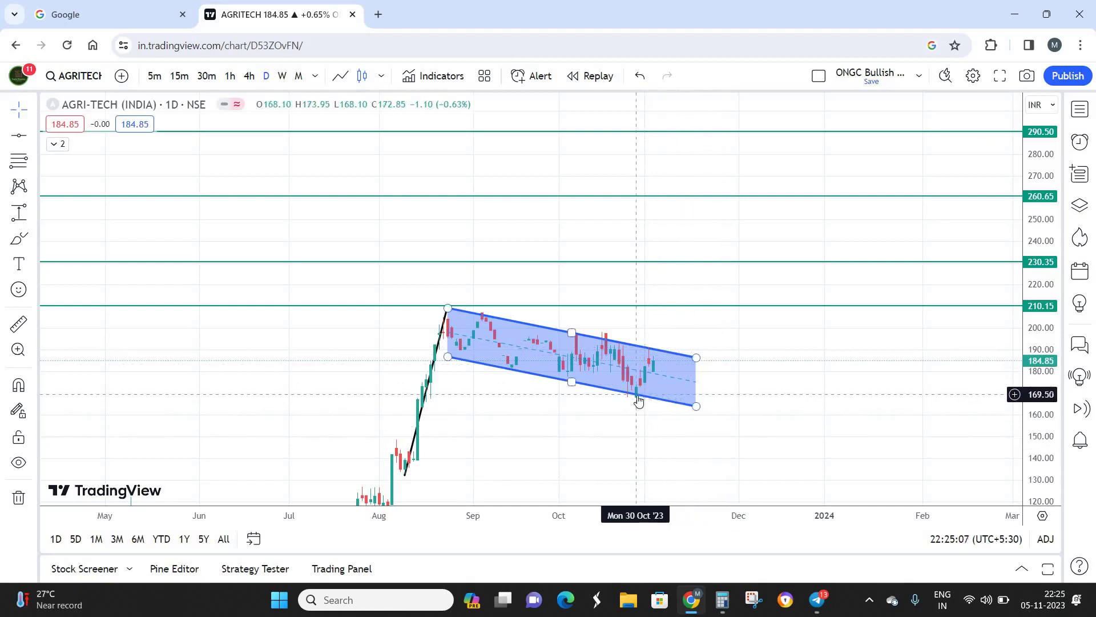
{"action": "left_click", "coordinate": [710, 397]}
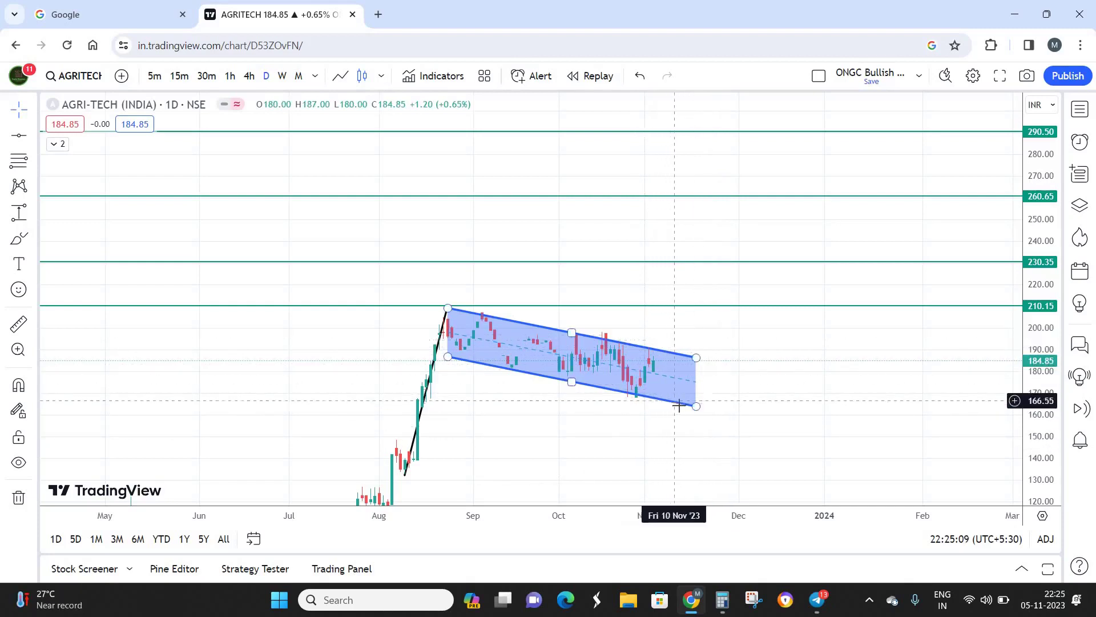
{"action": "left_click", "coordinate": [629, 350]}
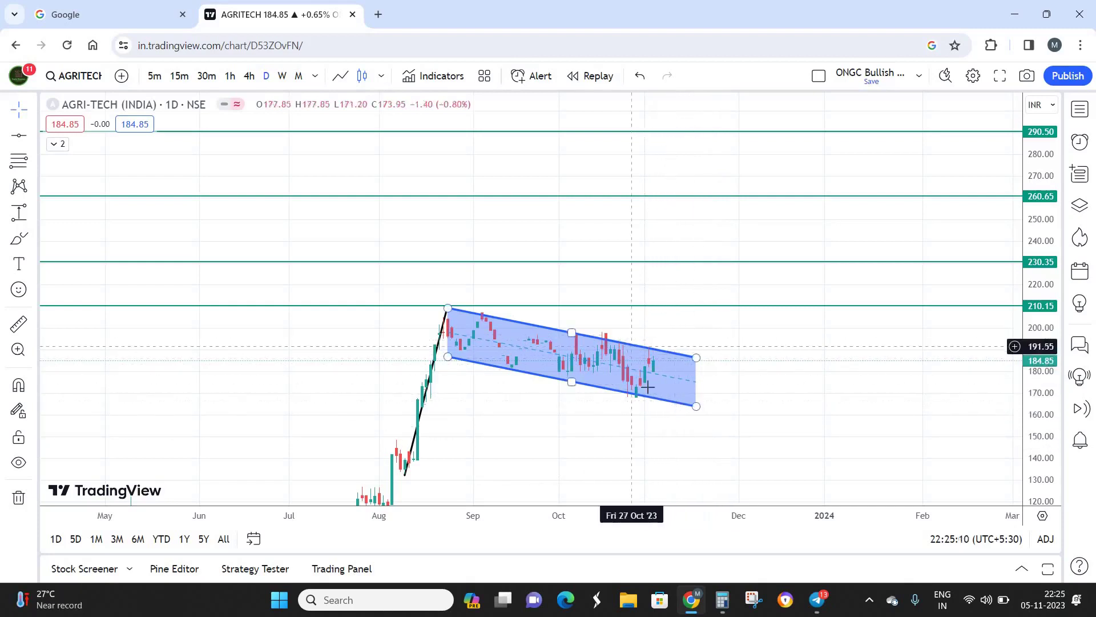
{"action": "left_click", "coordinate": [641, 339]}
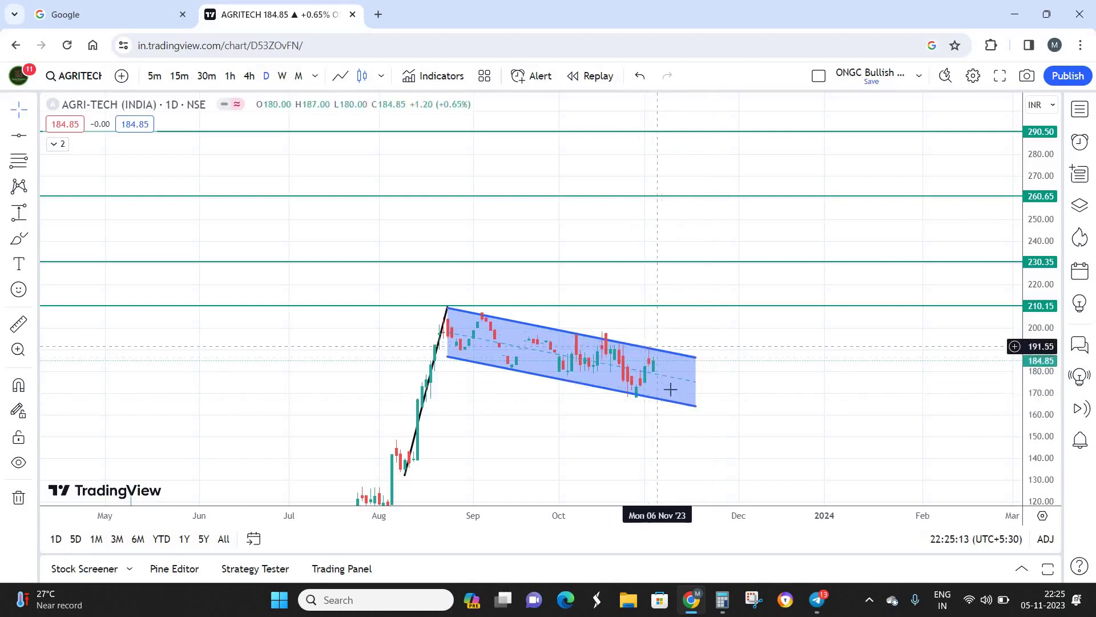
{"action": "left_click", "coordinate": [676, 406]}
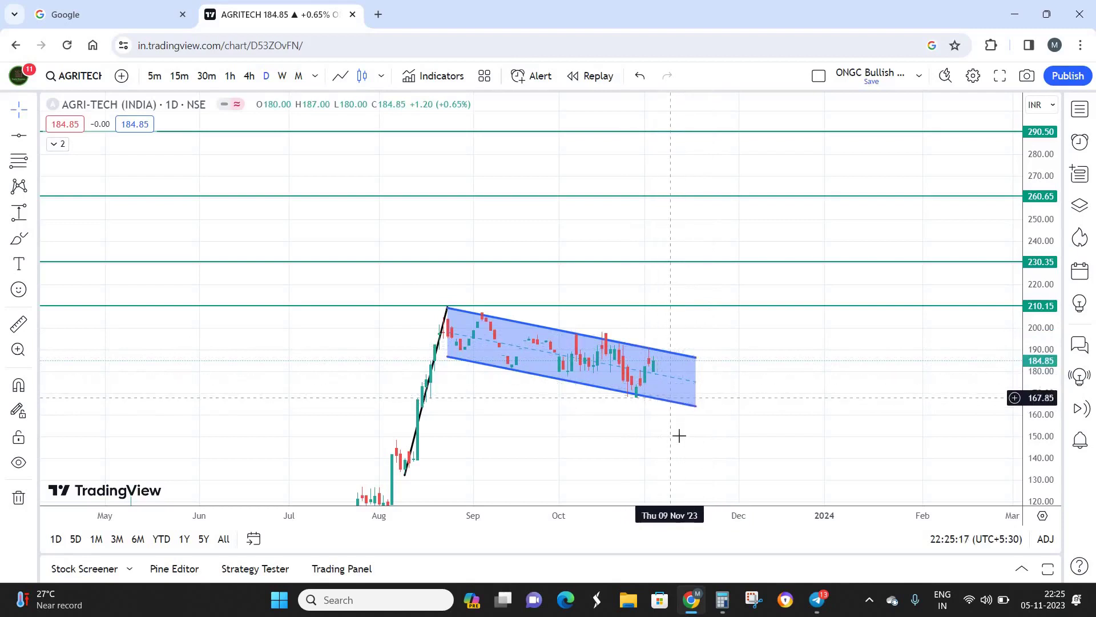
{"action": "left_click", "coordinate": [641, 402]}
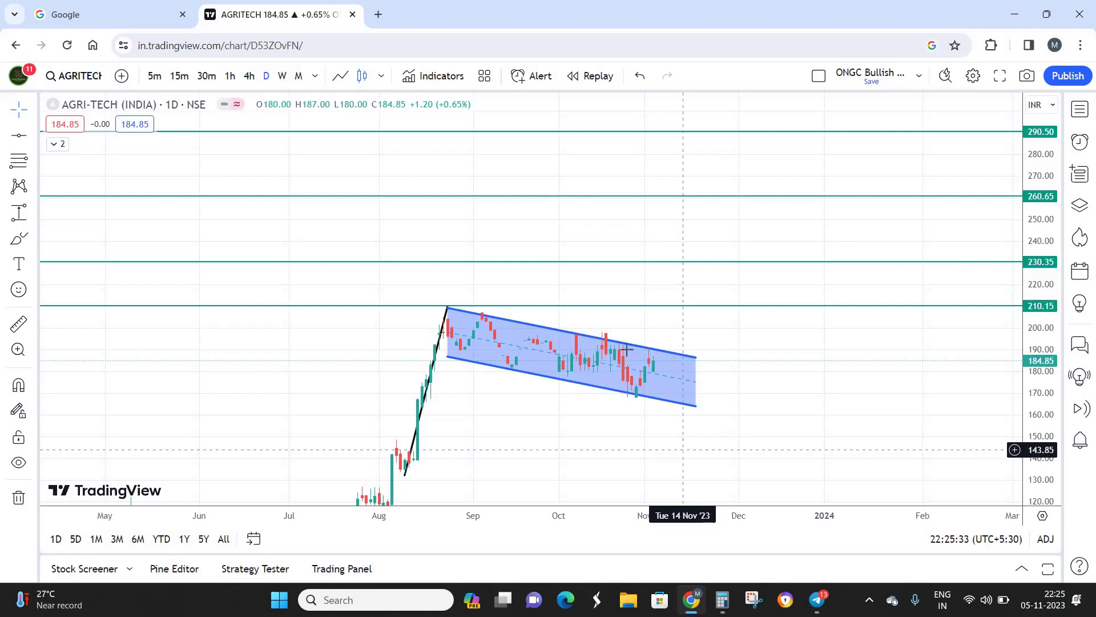
Measure from the channel's upper edge at 189.55 to the 290 target: 100.65 (53.10%)
{"action": "left_click", "coordinate": [671, 350]}
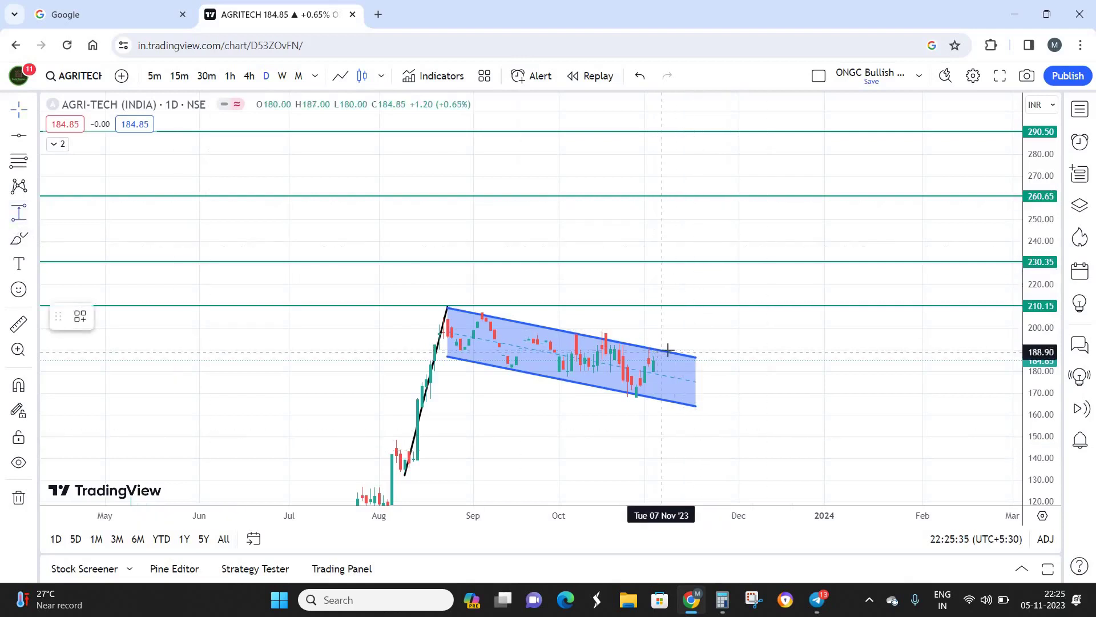
{"action": "left_click", "coordinate": [692, 132]}
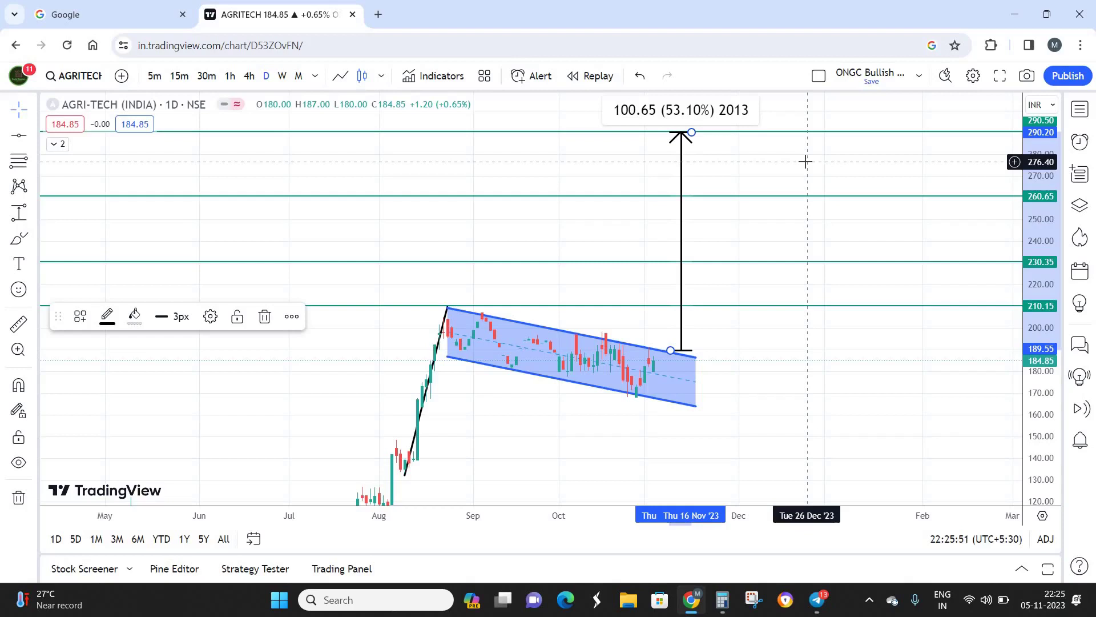
{"action": "left_click", "coordinate": [841, 365]}
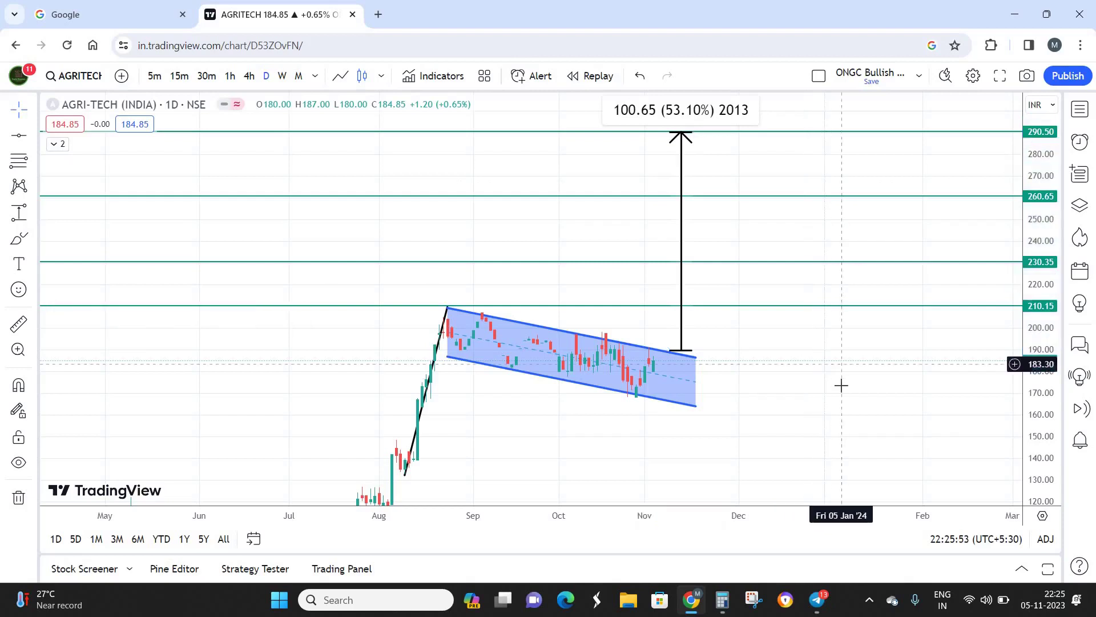